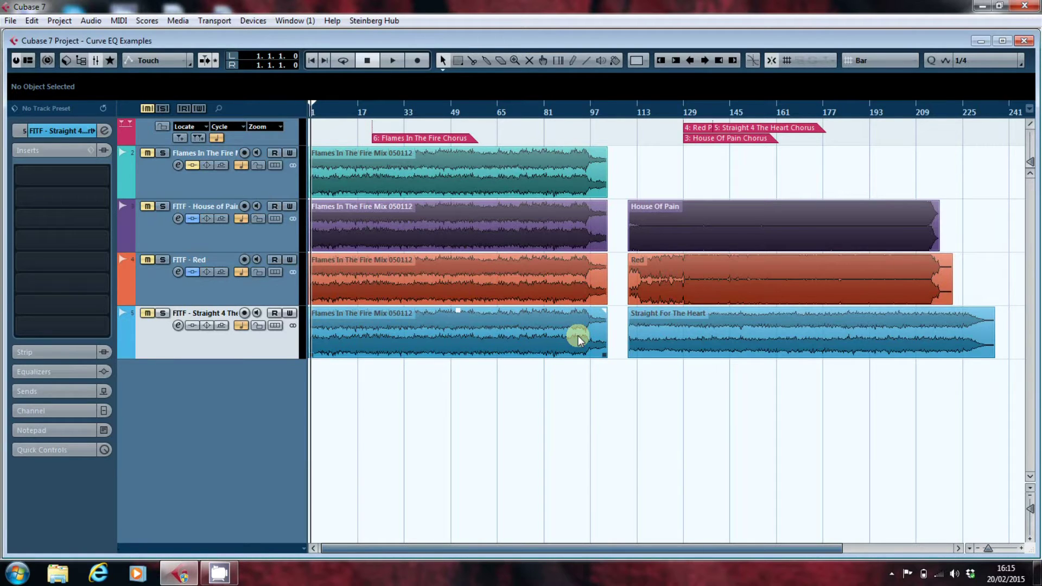
- Insert the CurveEQ plug-in in the first insert slot of the FITF - Straight 4 The Heart track
left_click(105, 174)
left_click(31, 402)
left_click(81, 423)
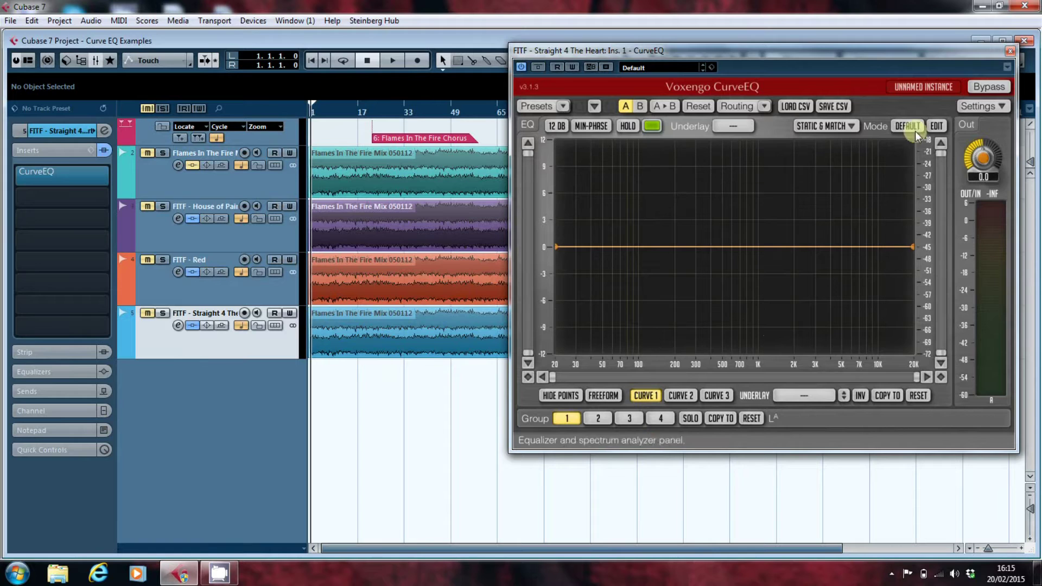
left_click_drag(896, 56, 867, 80)
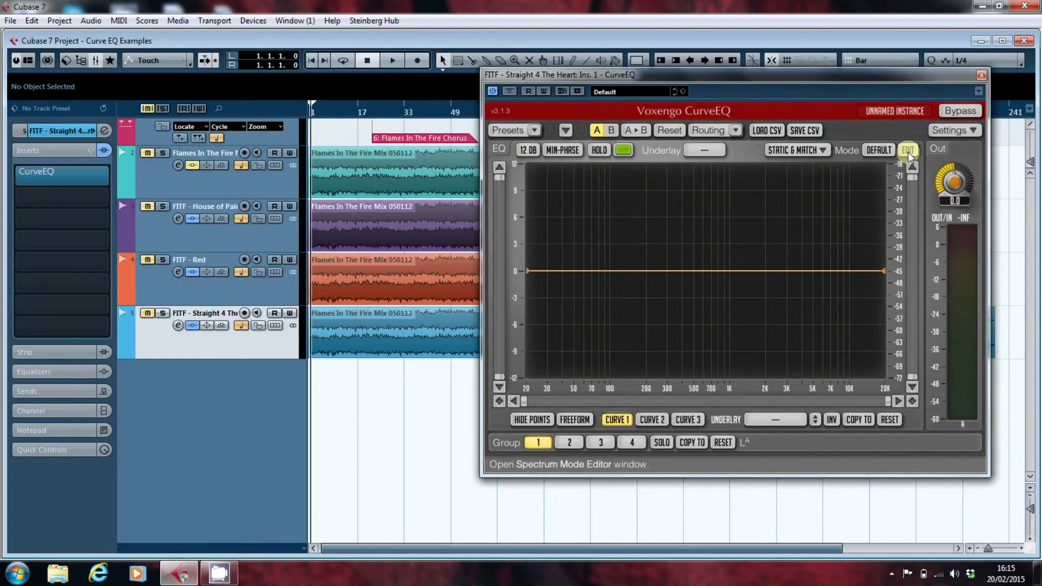
- Set CurveEQ's spectrum analyzer type to AVG in the Spectrum Mode Editor
left_click(908, 151)
left_click(632, 259)
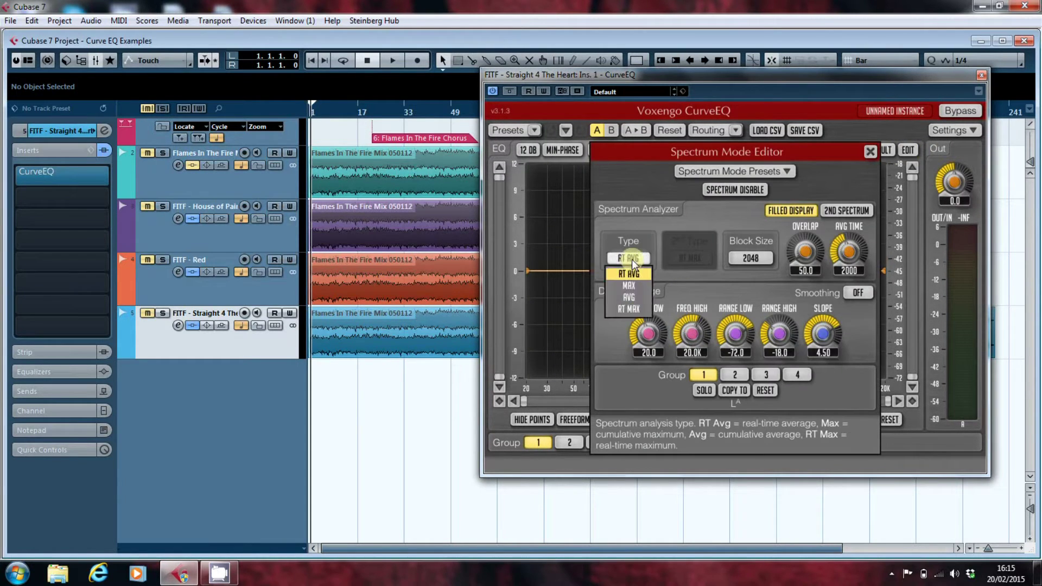
left_click(632, 297)
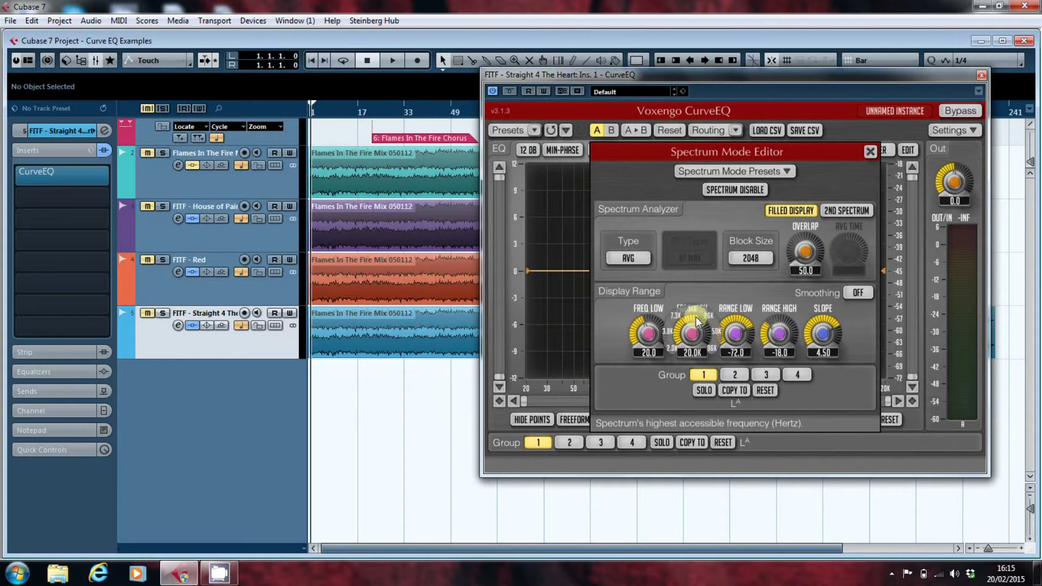
left_click_drag(868, 79, 807, 100)
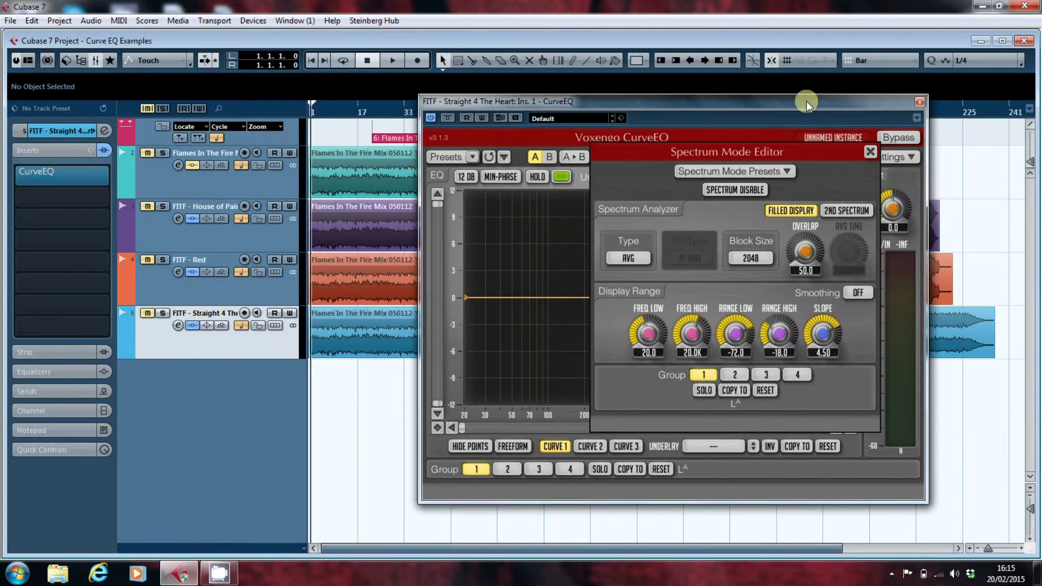
left_click(870, 151)
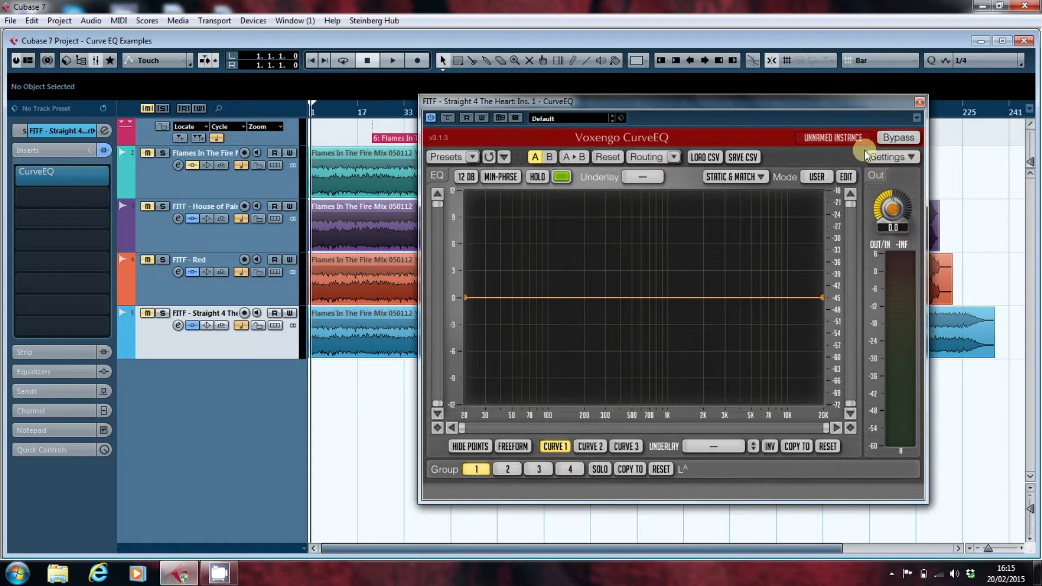
- Bring up the Static Spectrums Editor and play the Flames In The Fire chorus through CurveEQ to capture its average spectrum
left_click(762, 178)
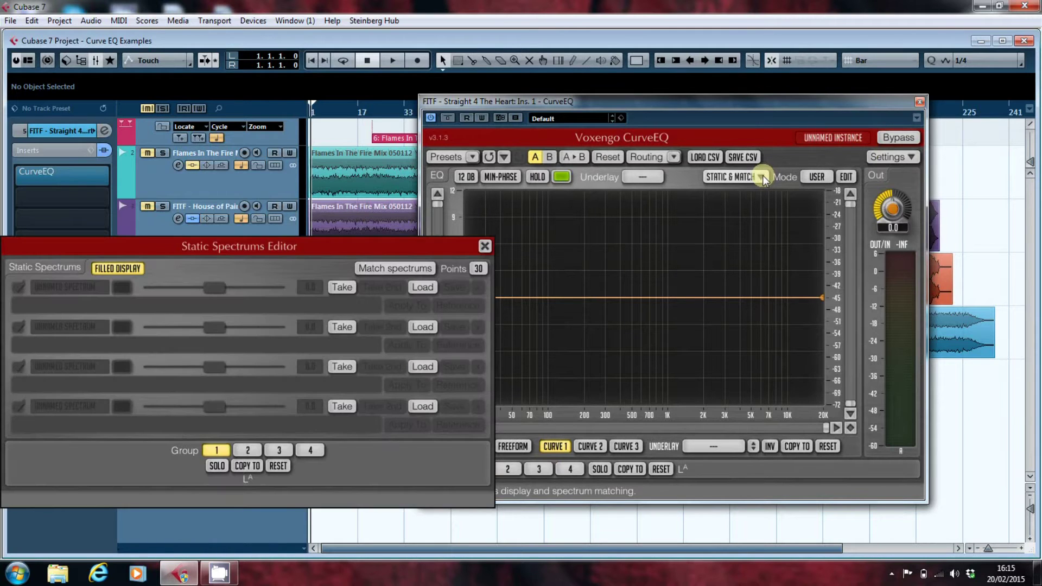
left_click_drag(403, 251, 426, 263)
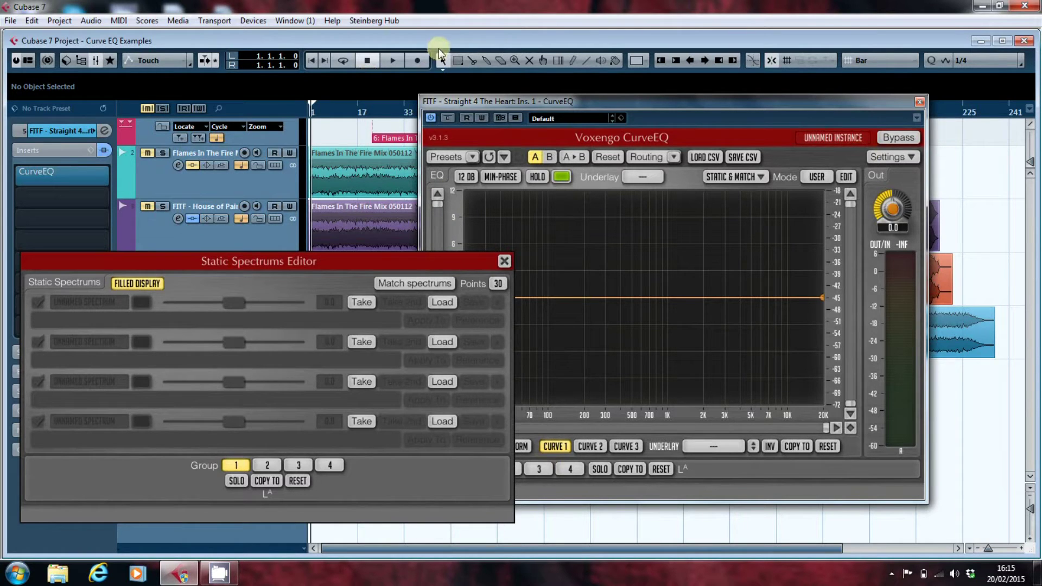
key("shift+n")
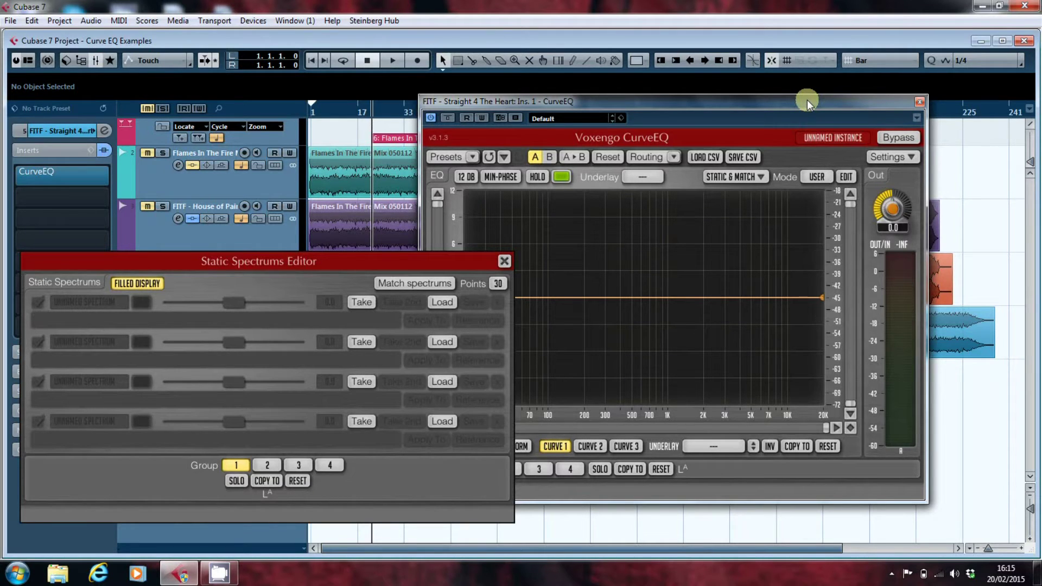
key("space")
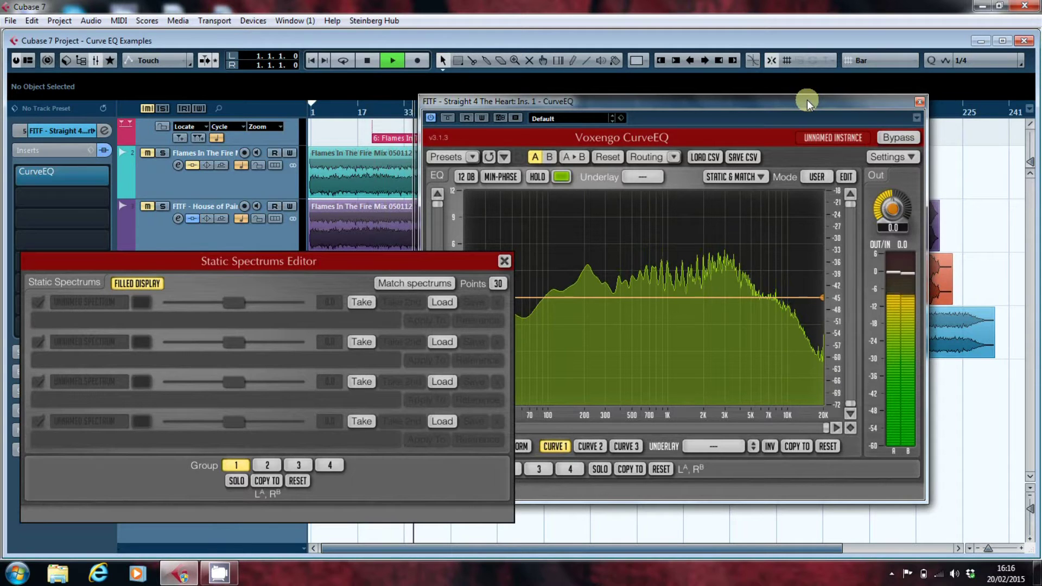
key("space")
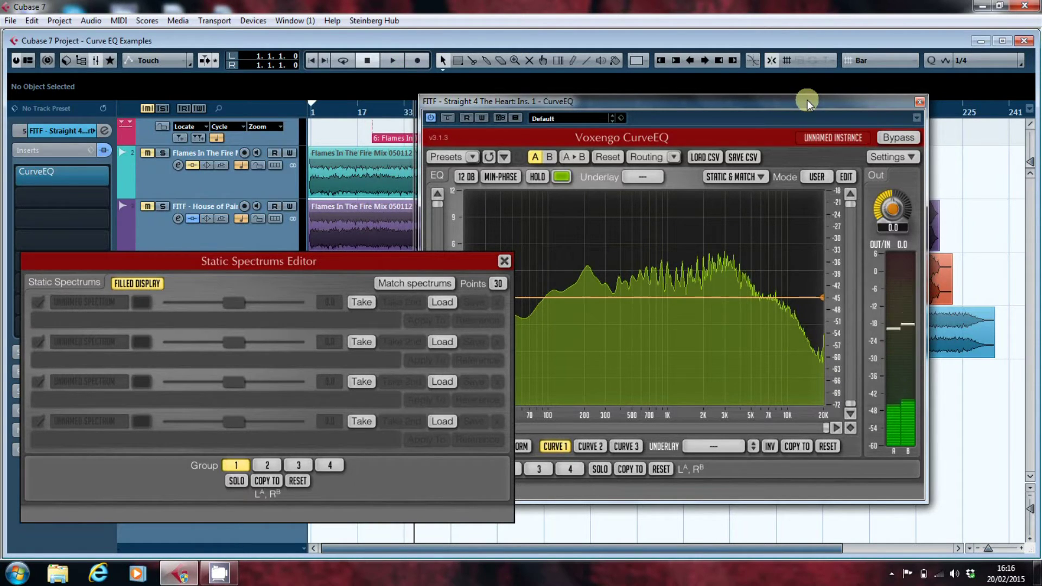
- Take a snapshot of the spectrum in the first static slot and name it FLAMES IN THE FIRE
left_click(361, 302)
left_click(87, 302)
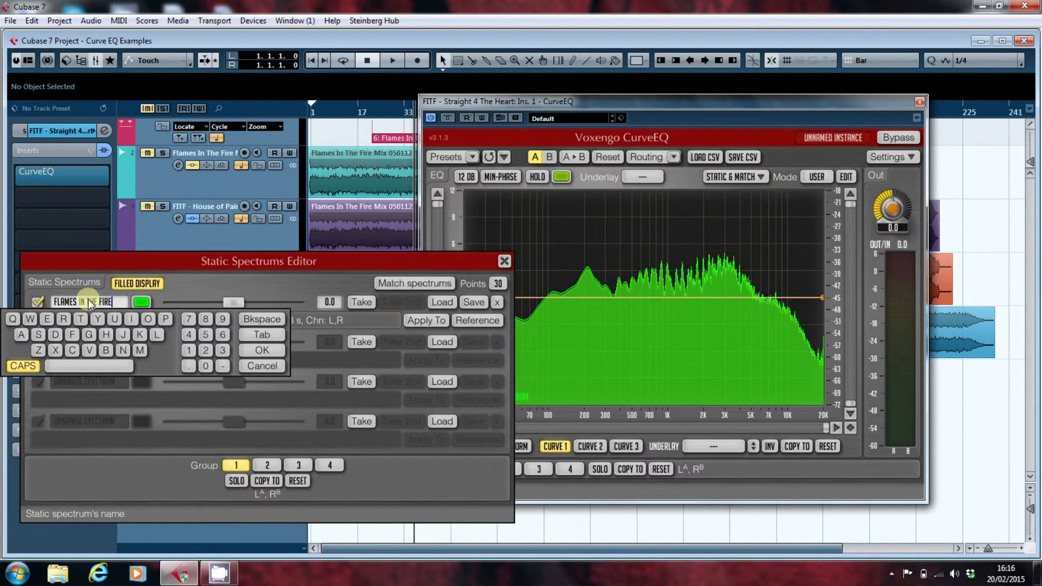
left_click(269, 351)
- Play the reference song from the Straight 4 The Heart Chorus marker through CurveEQ to capture its average spectrum
left_click_drag(622, 101, 337, 106)
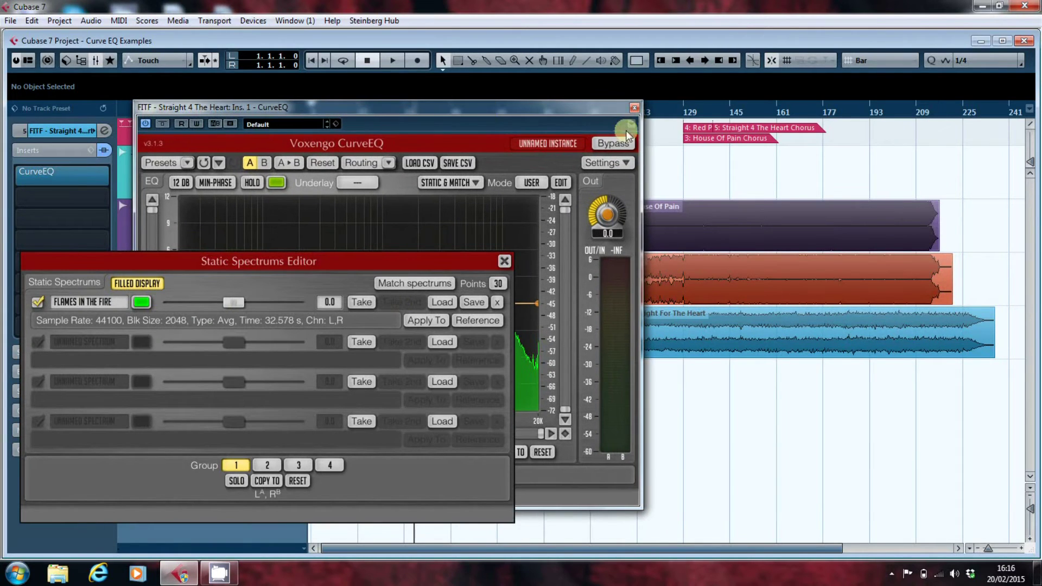
left_click(720, 128)
mouse_move(550, 114)
left_mouse_down()
mouse_move(708, 121)
mouse_move(903, 96)
left_mouse_up()
key("space")
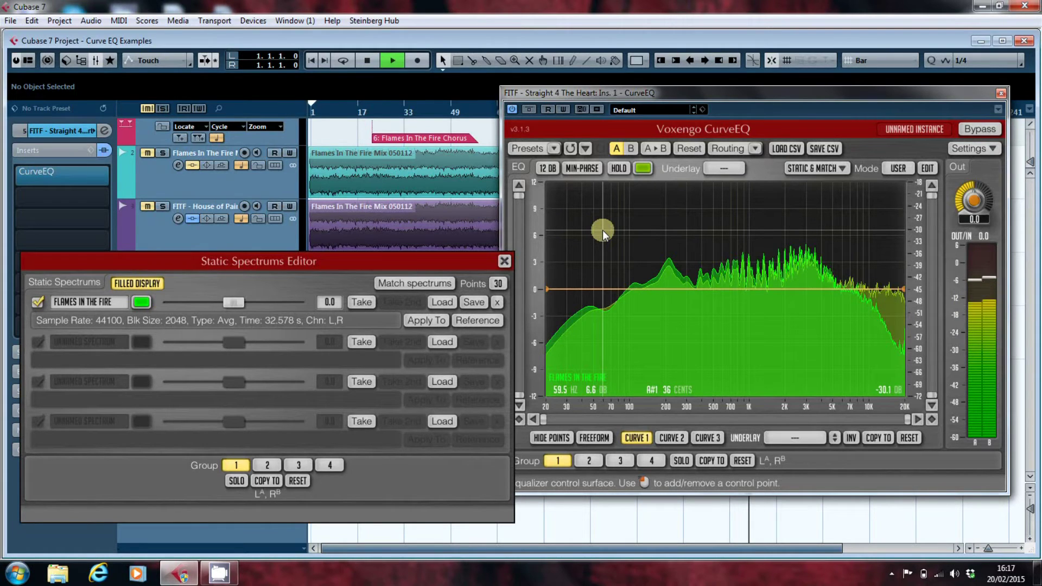
key("space")
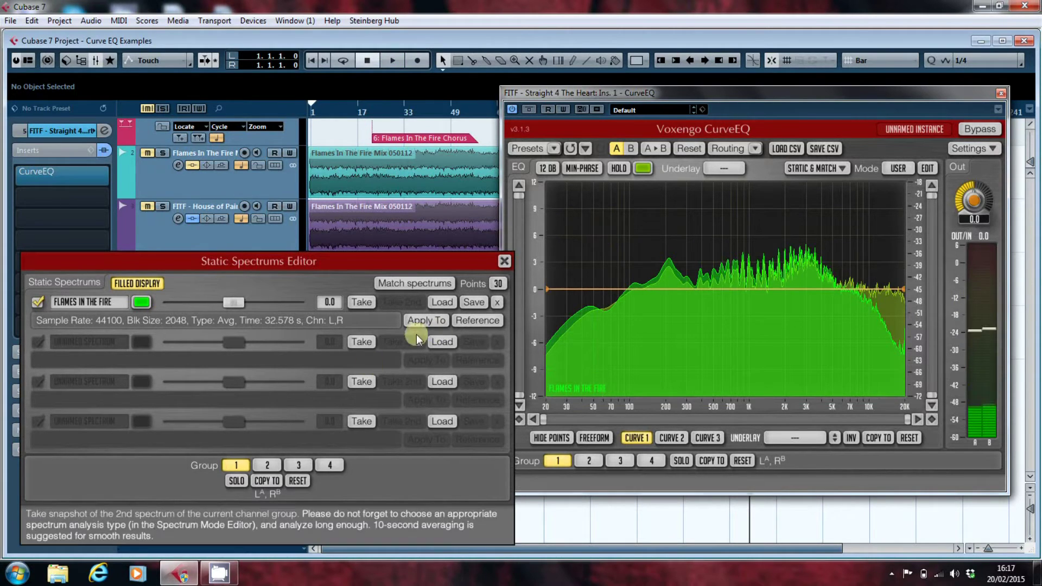
- Take a snapshot of the spectrum in the second static slot and name it STRAIGHT FOR THE HEART
left_click(342, 342)
left_click(90, 343)
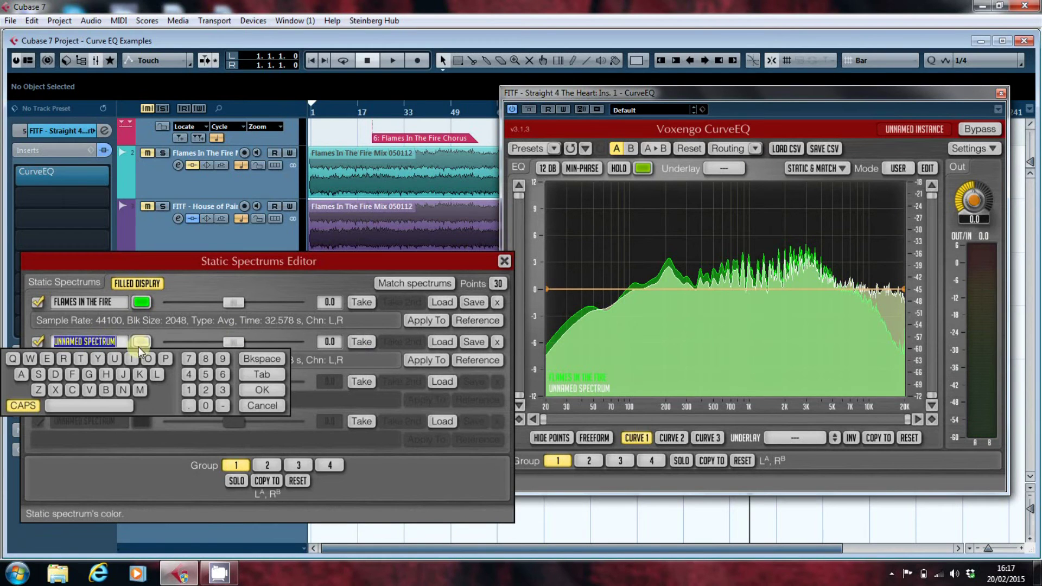
type("STRAIG")
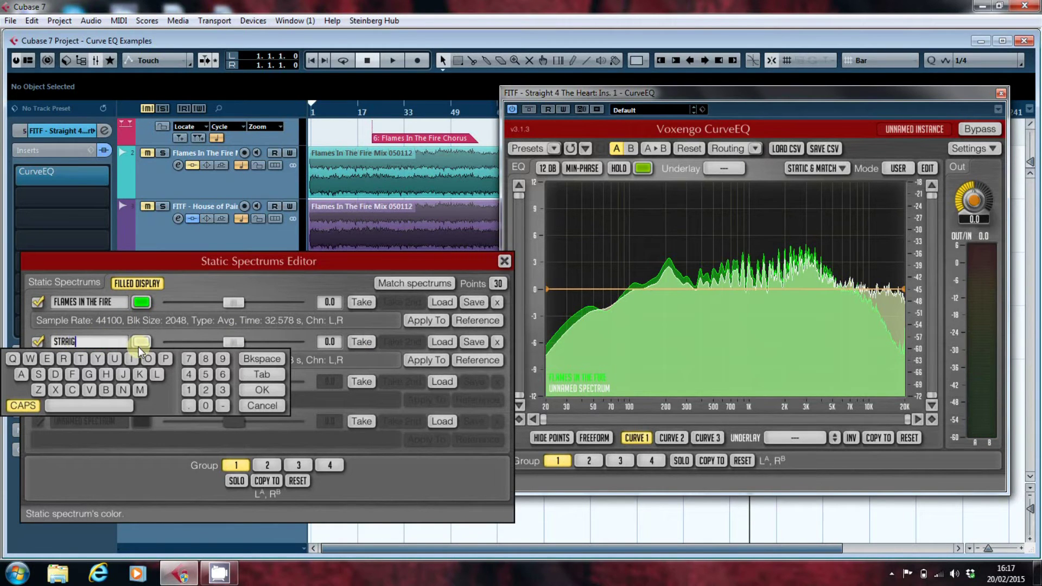
type("HT FOR THE HEART")
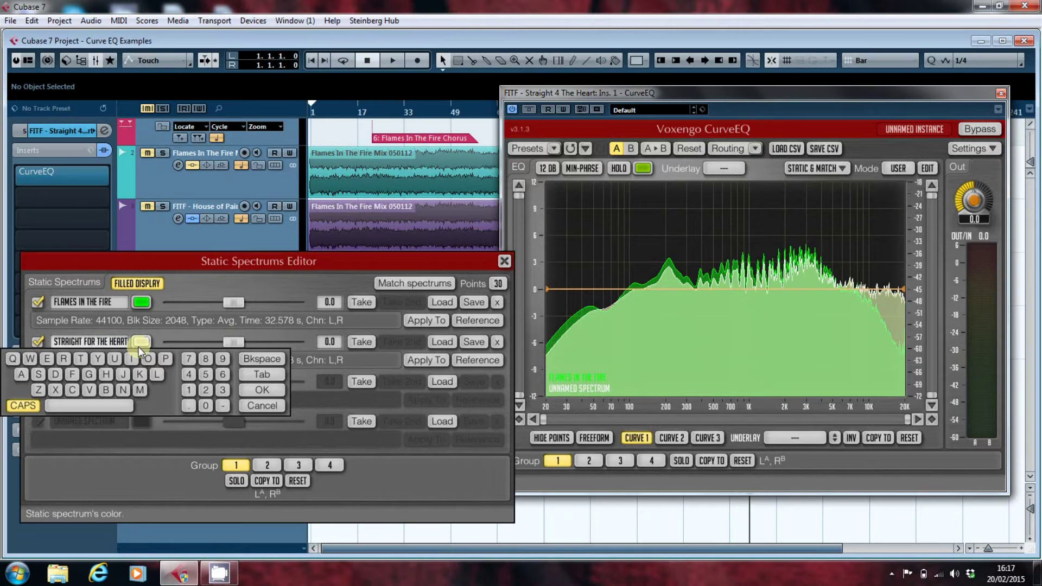
left_click(266, 389)
- Match the FLAMES IN THE FIRE spectrum to STRAIGHT FOR THE HEART as the reference, using 30 points, and close CurveEQ
left_click(453, 359)
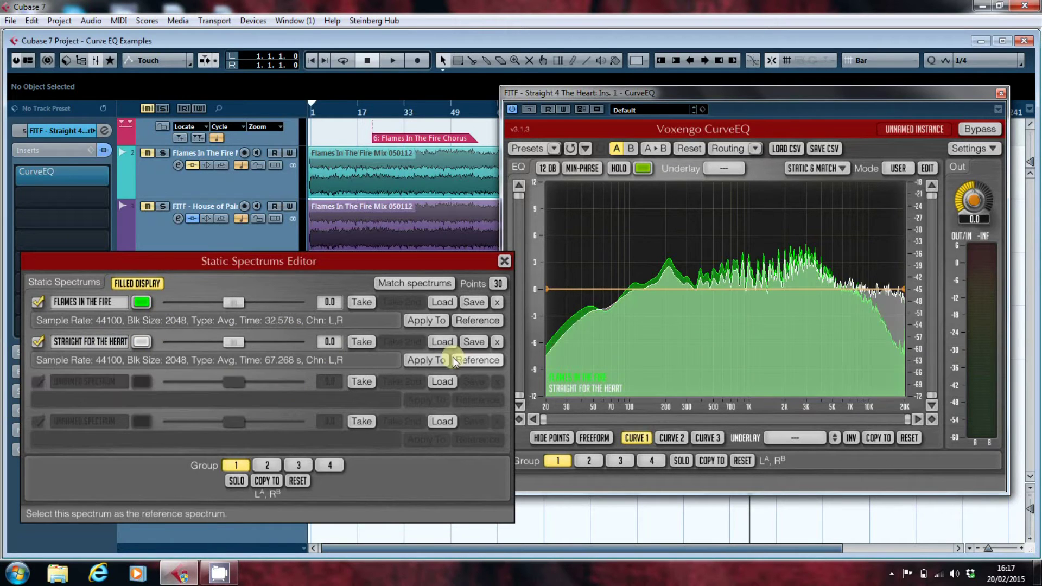
left_click(434, 321)
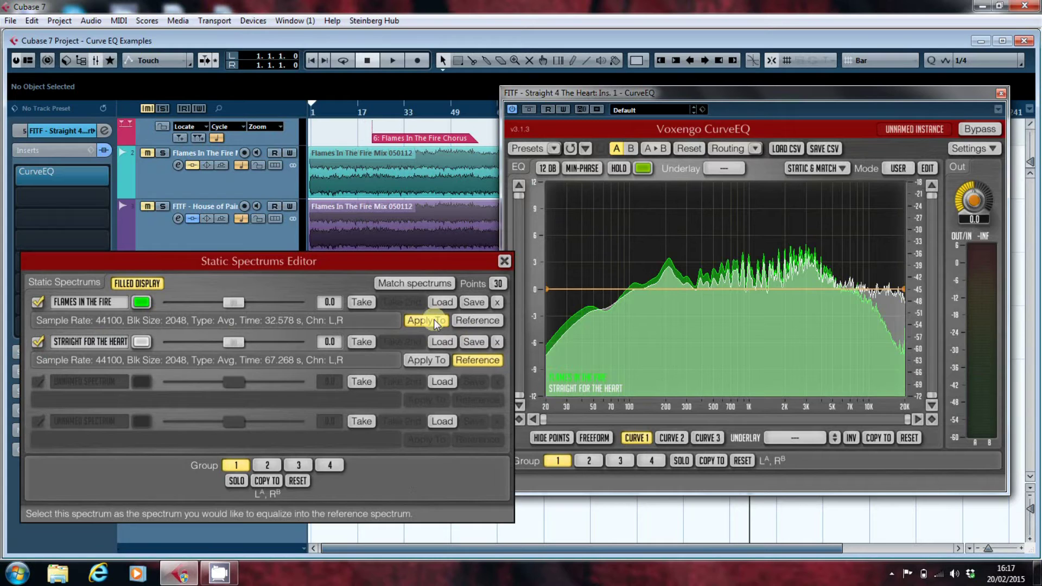
left_click(439, 282)
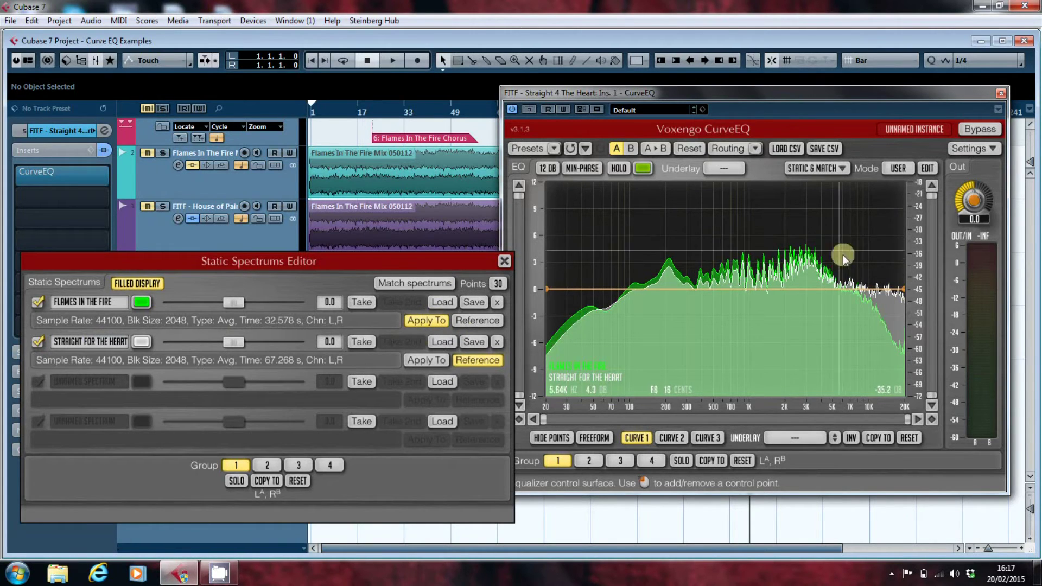
left_click(415, 286)
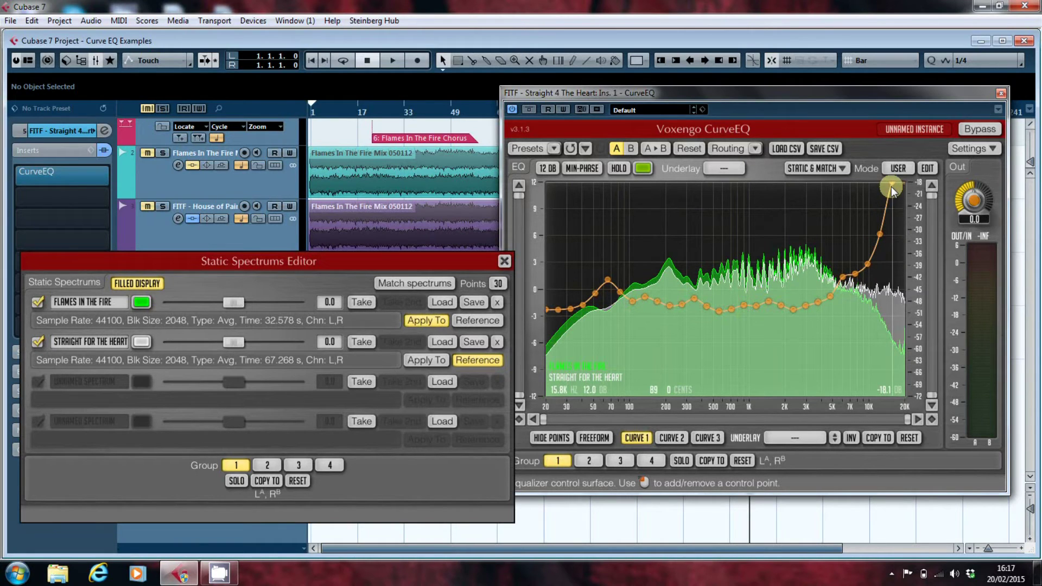
left_click(1001, 93)
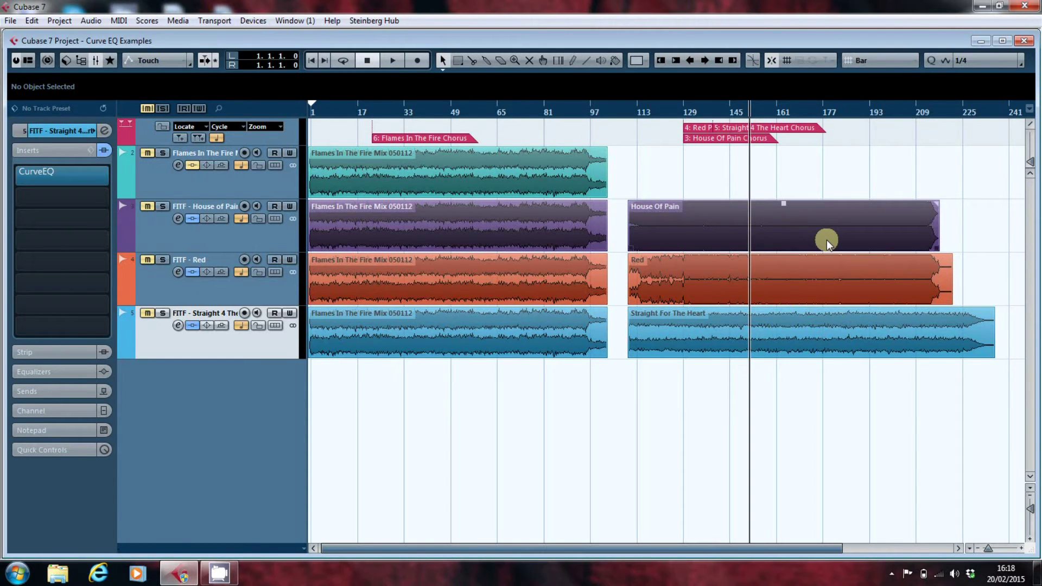
- Audition the Flames In The Fire chorus on the FITF - House of Pain track, comparing it with the inserts bypassed and active
key("6")
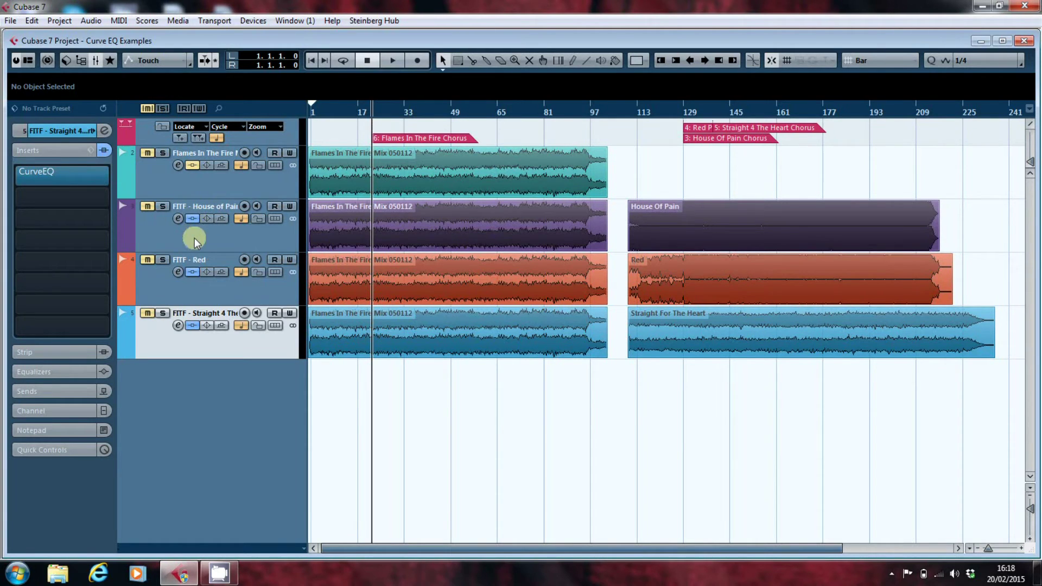
left_click(192, 218)
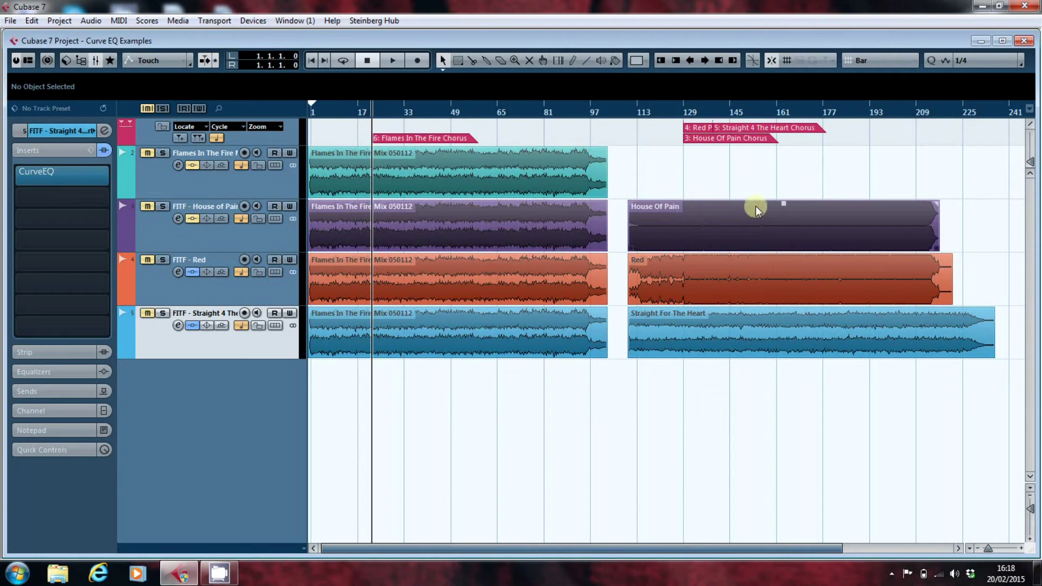
left_click(194, 219)
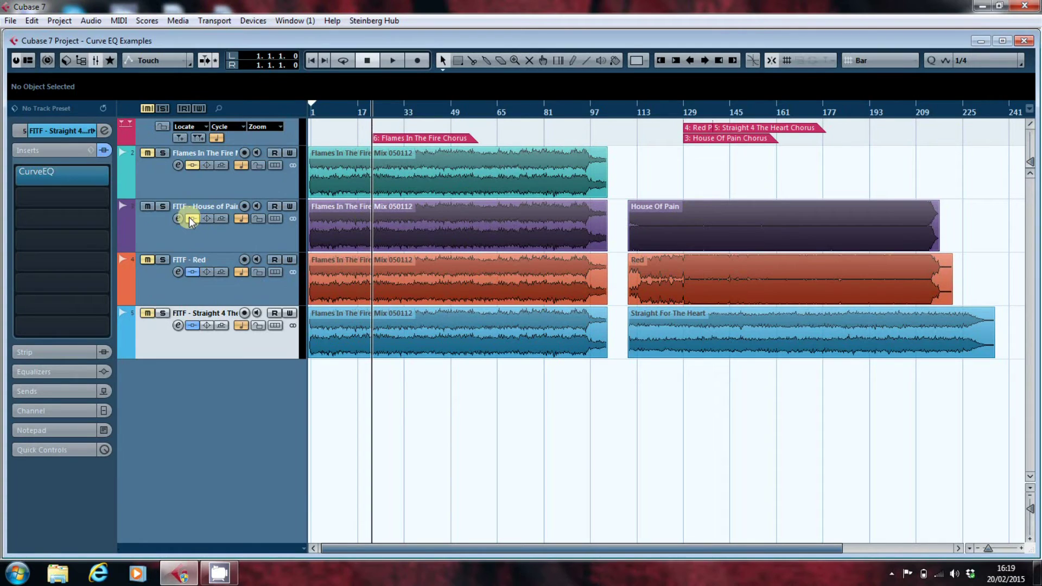
key("space")
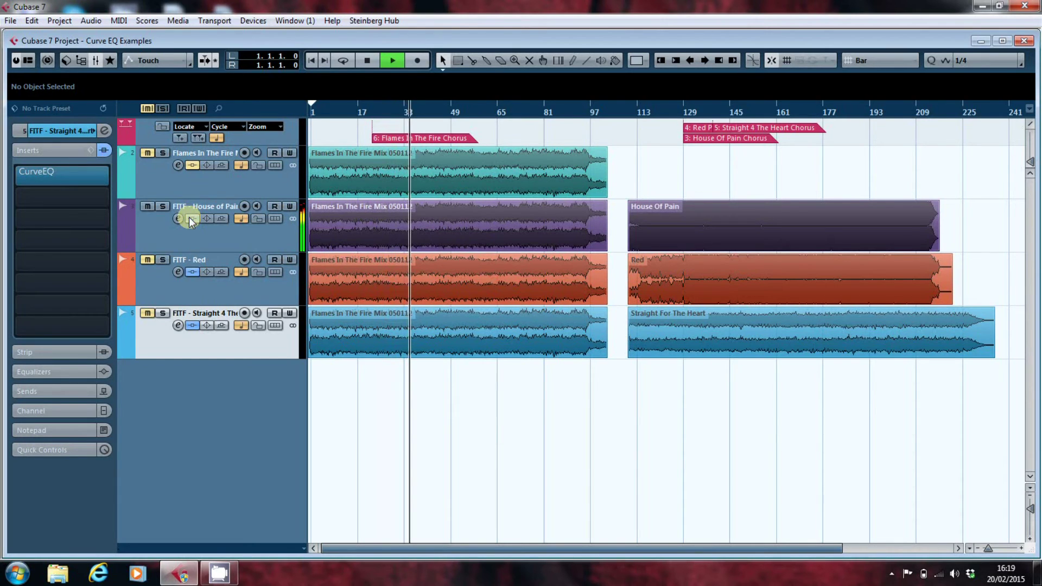
key("space")
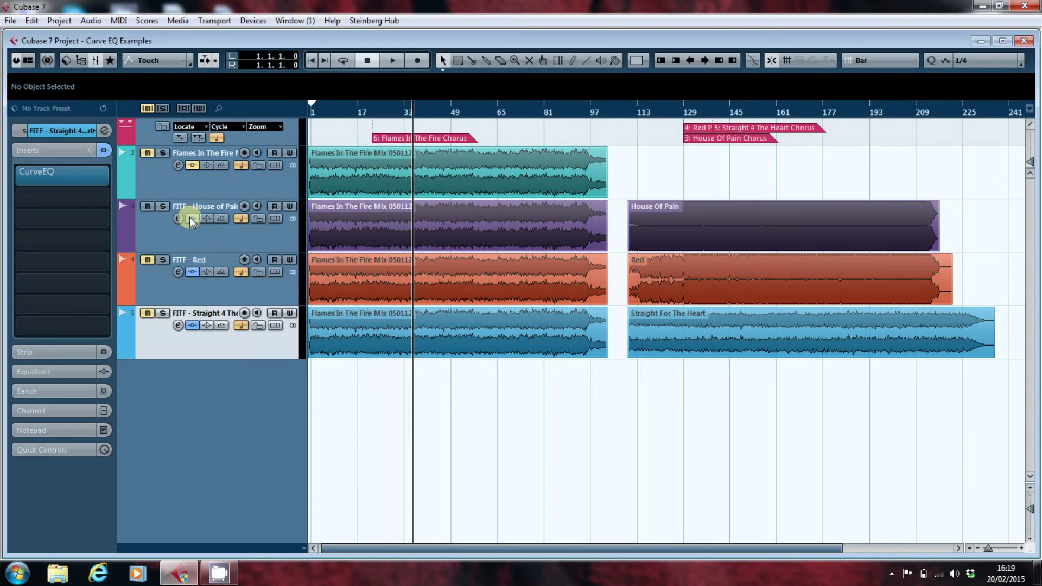
- Audition the Flames In The Fire chorus on the FITF - Red track, comparing it with the inserts bypassed and active
left_click(146, 260)
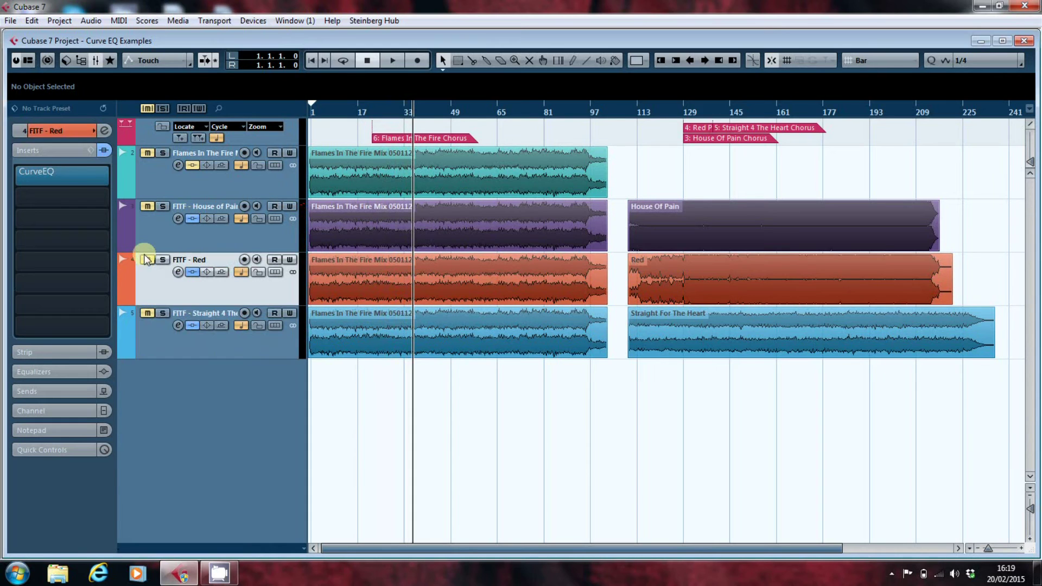
key("KP_6")
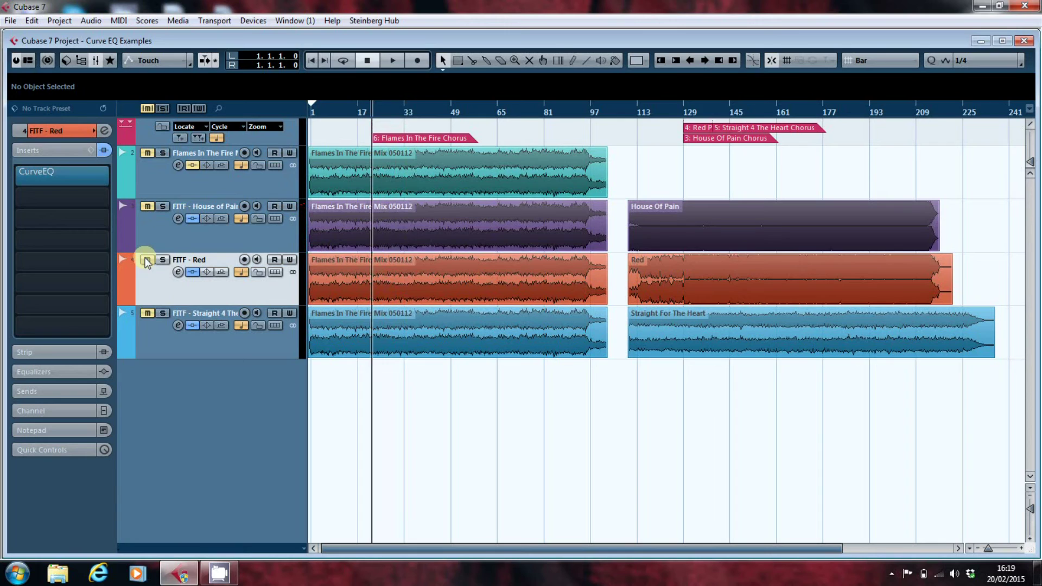
left_click(192, 272)
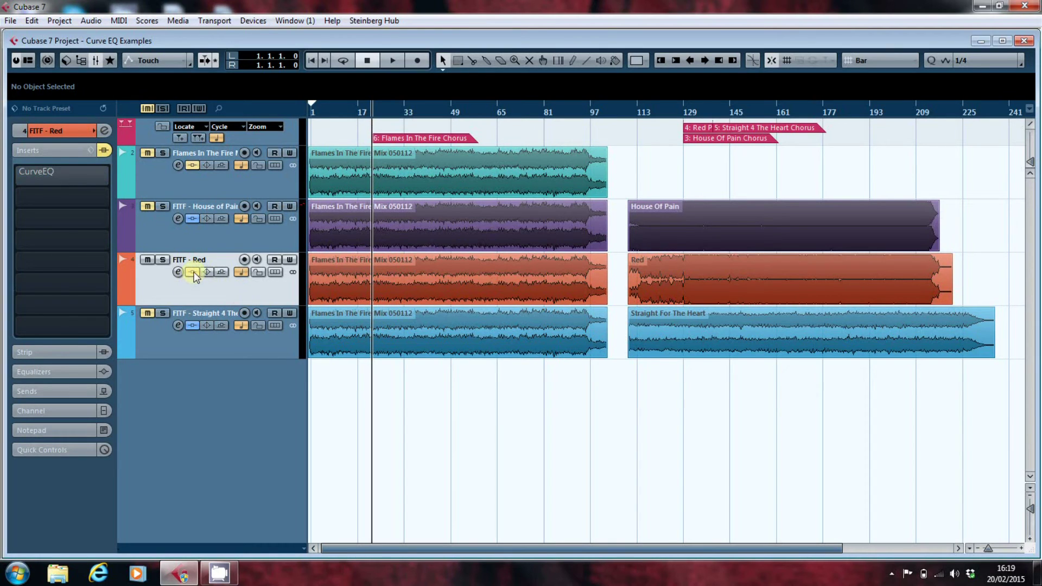
key("space")
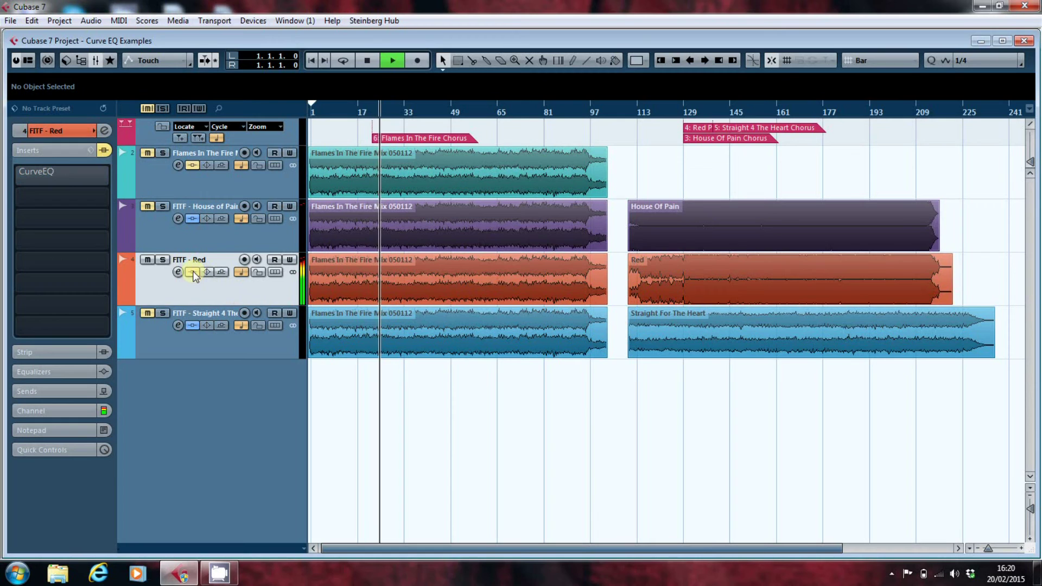
left_click(194, 271)
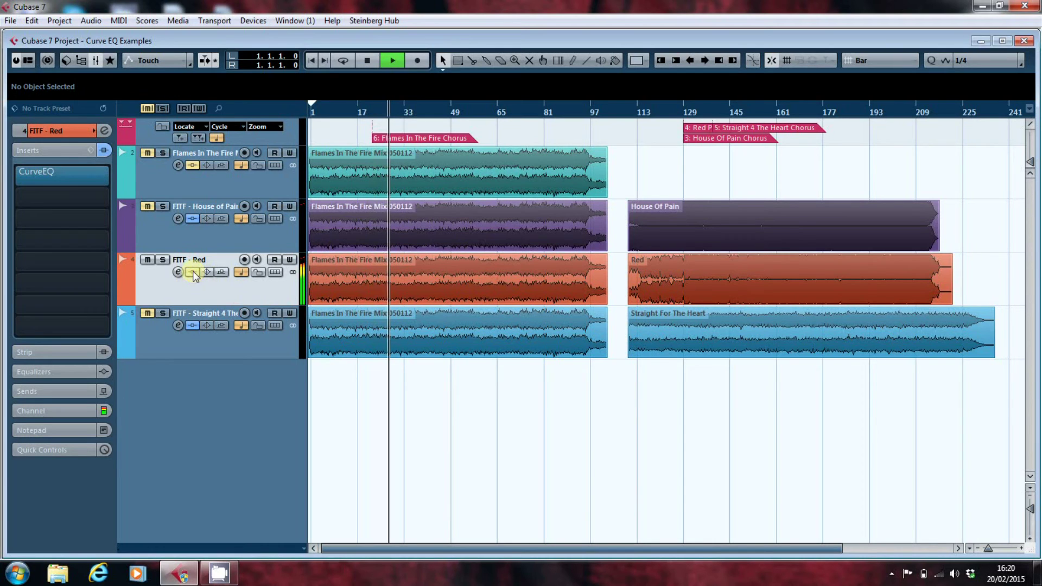
left_click(193, 271)
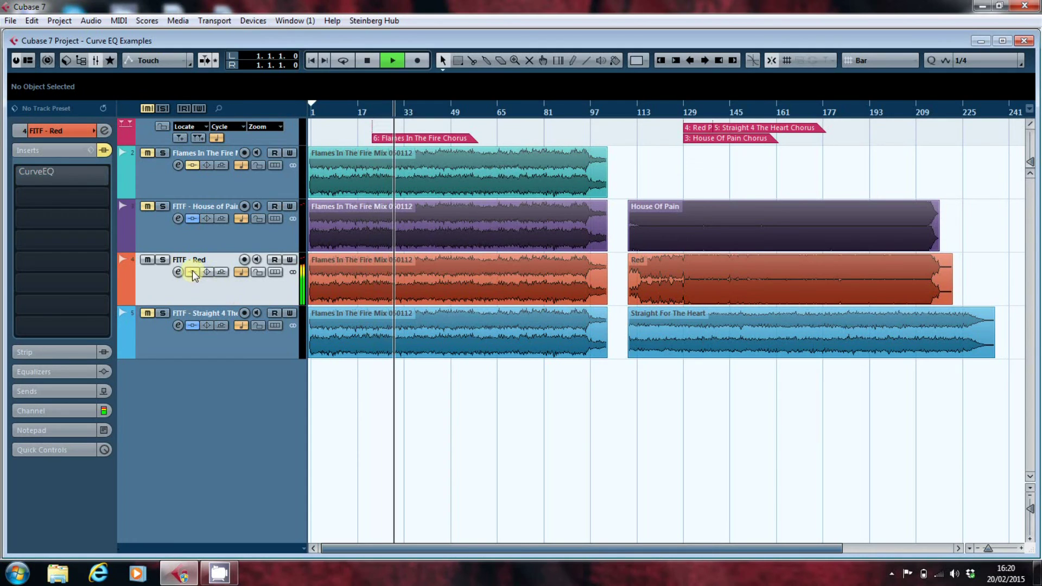
left_click(193, 272)
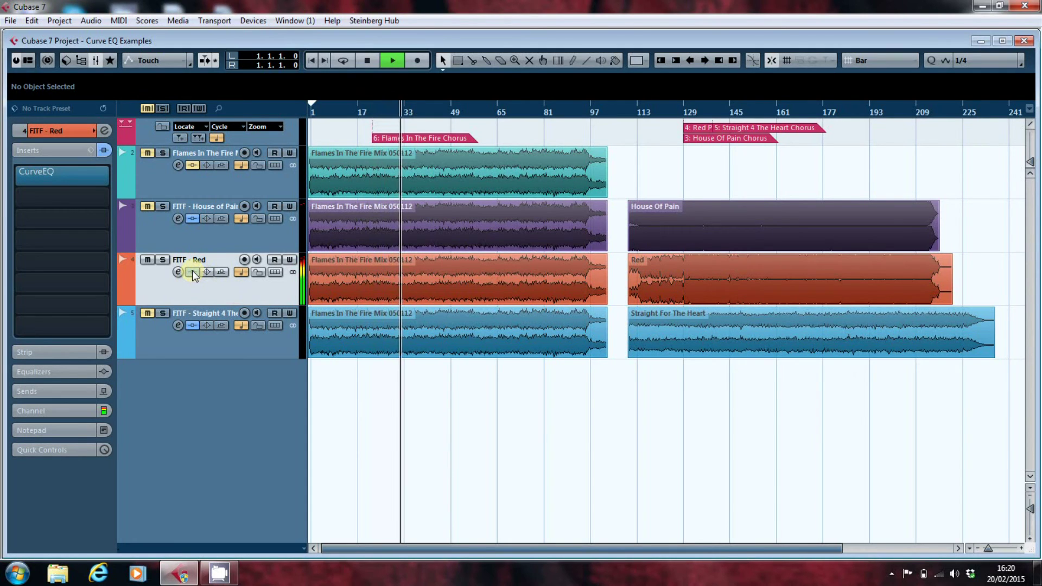
left_click(193, 273)
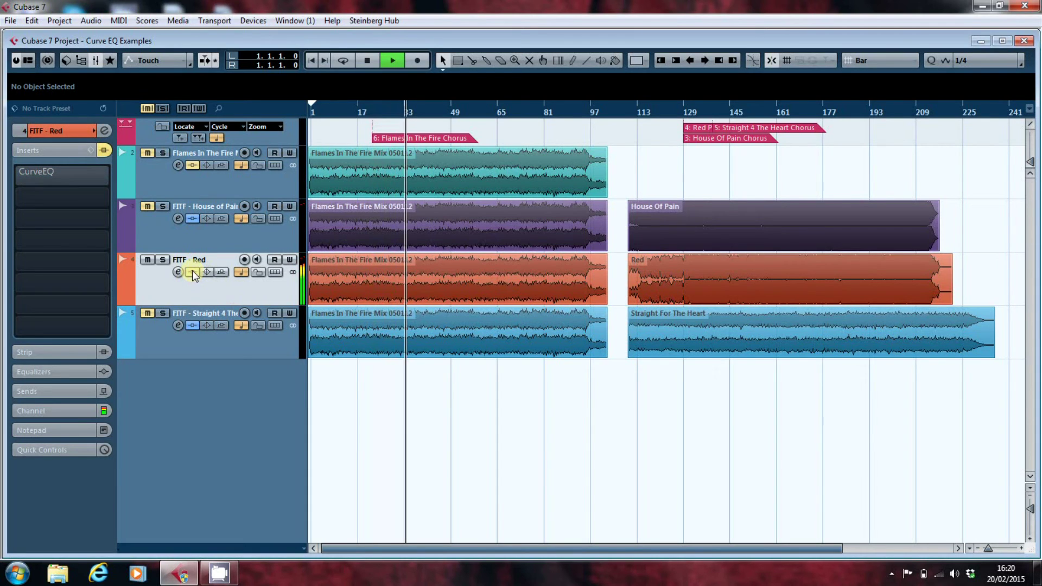
left_click(192, 272)
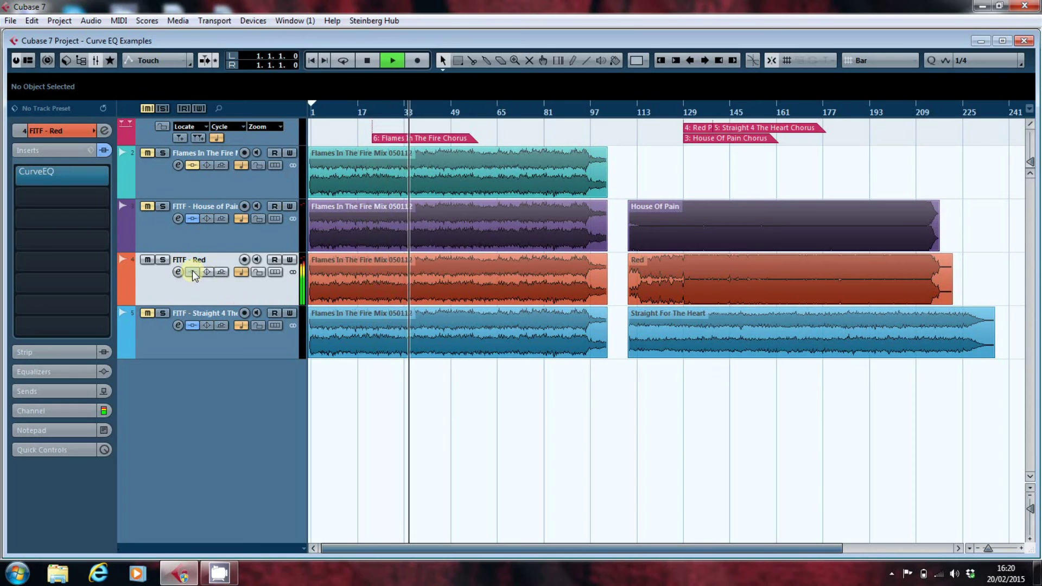
key("space")
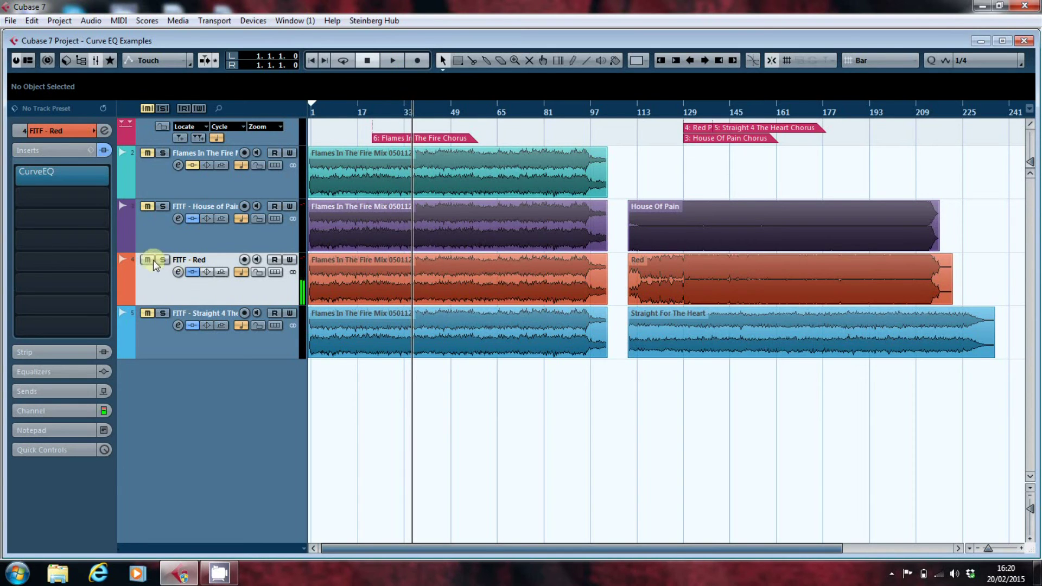
- Mute FITF - Red and audition the Flames In The Fire chorus on the FITF - Straight 4 The Heart track, comparing bypassed and active inserts
left_click(147, 260)
key("KP_6")
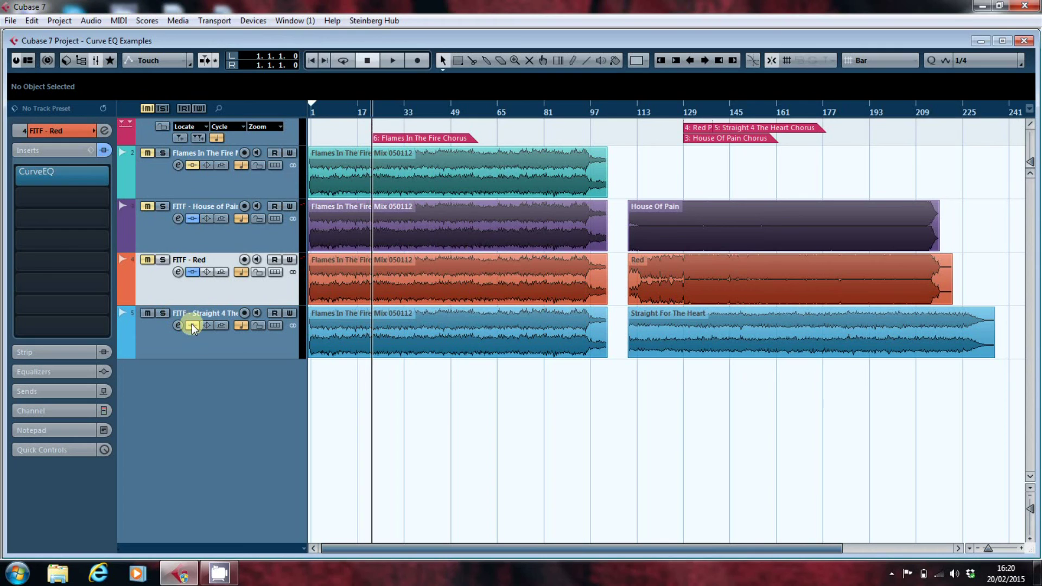
key("space")
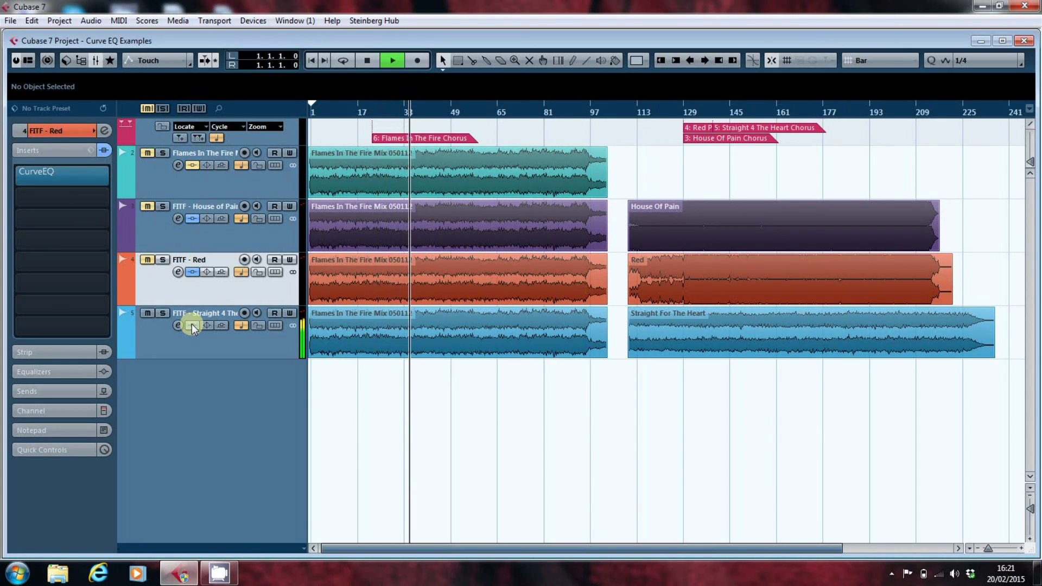
key("space")
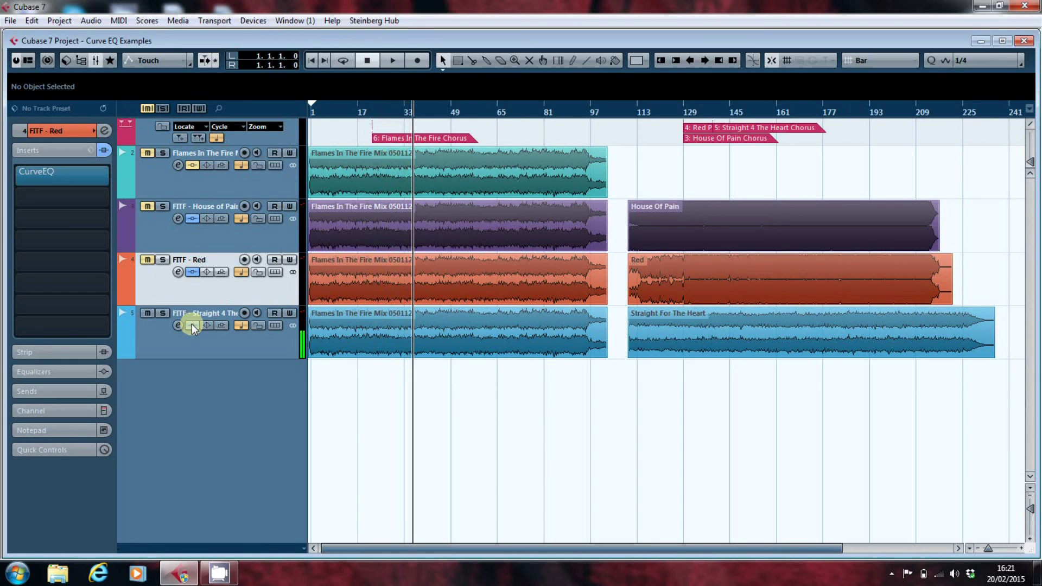